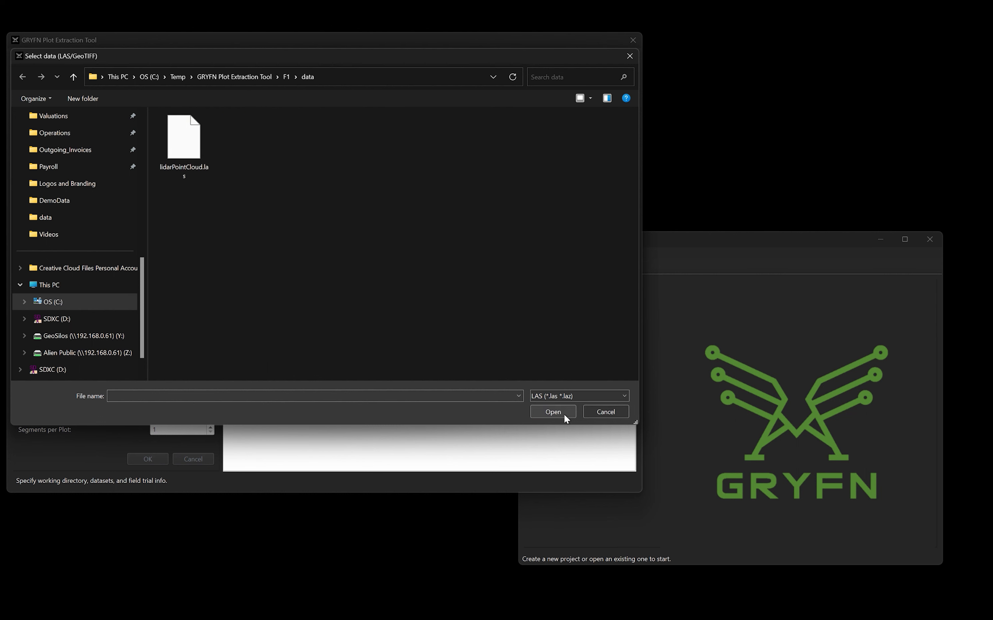
- Add lidarPointCloud.las to the project's data with EPSG 32616 and metric units
click(176, 150)
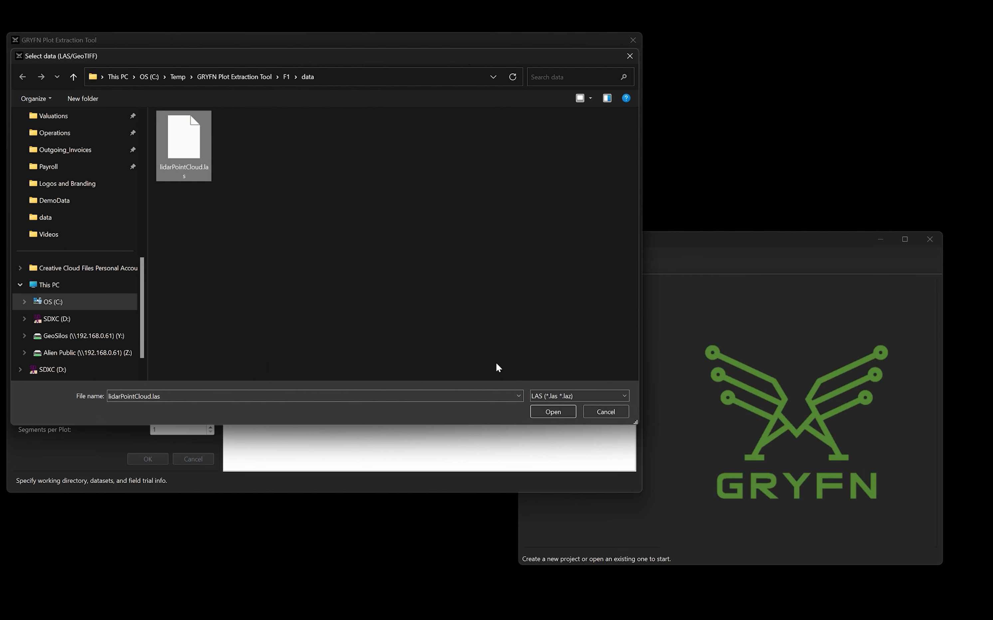
click(545, 412)
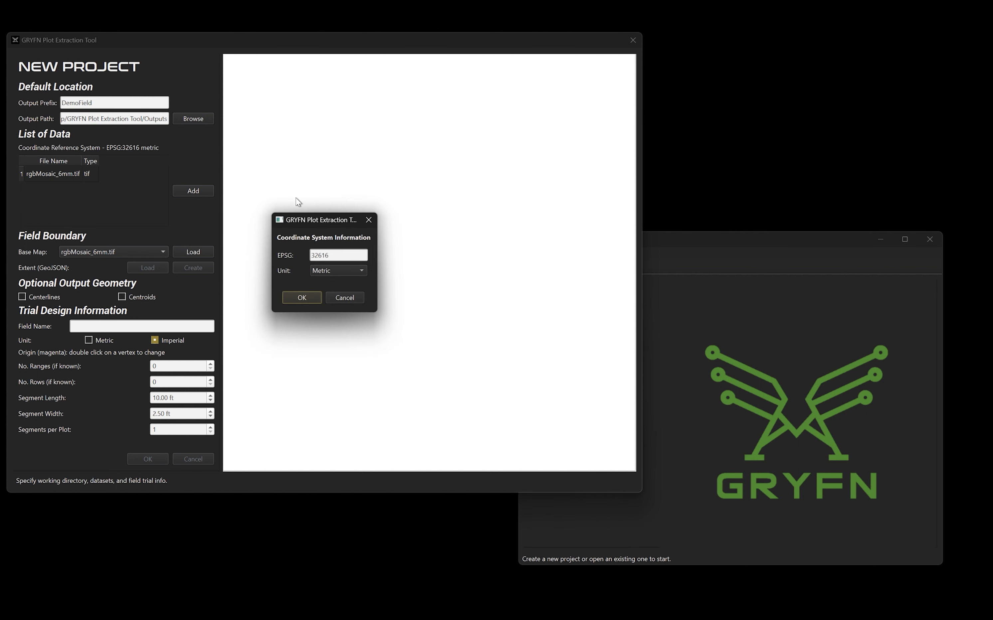
click(305, 294)
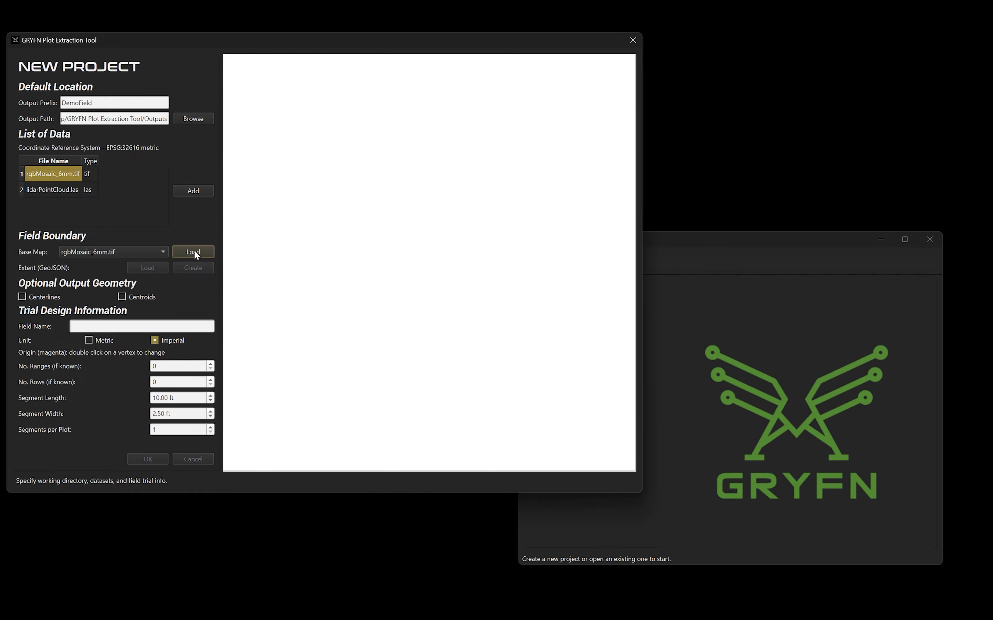
- Load rgbMosaic_6mm.tif as the field boundary's base map and inspect the plots in it
click(194, 254)
scroll(459, 263, down, 3)
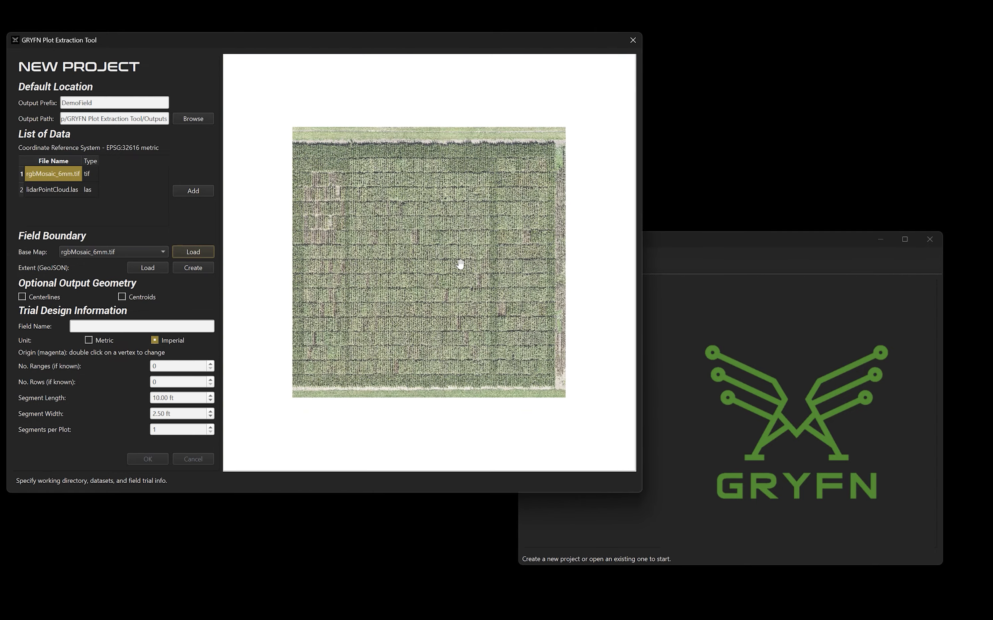
scroll(460, 264, up, 5)
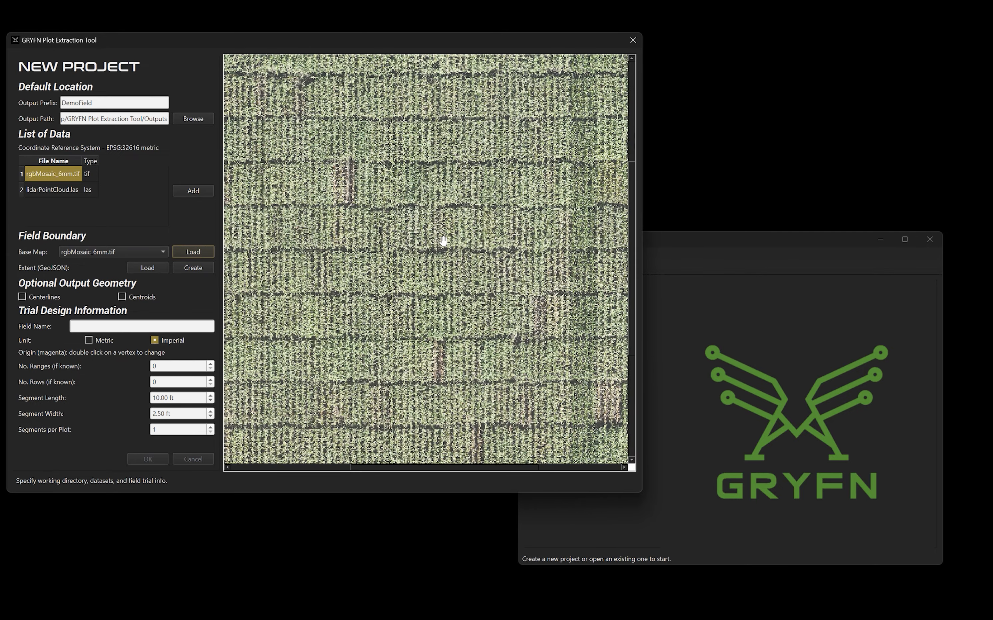
scroll(443, 241, down, 3)
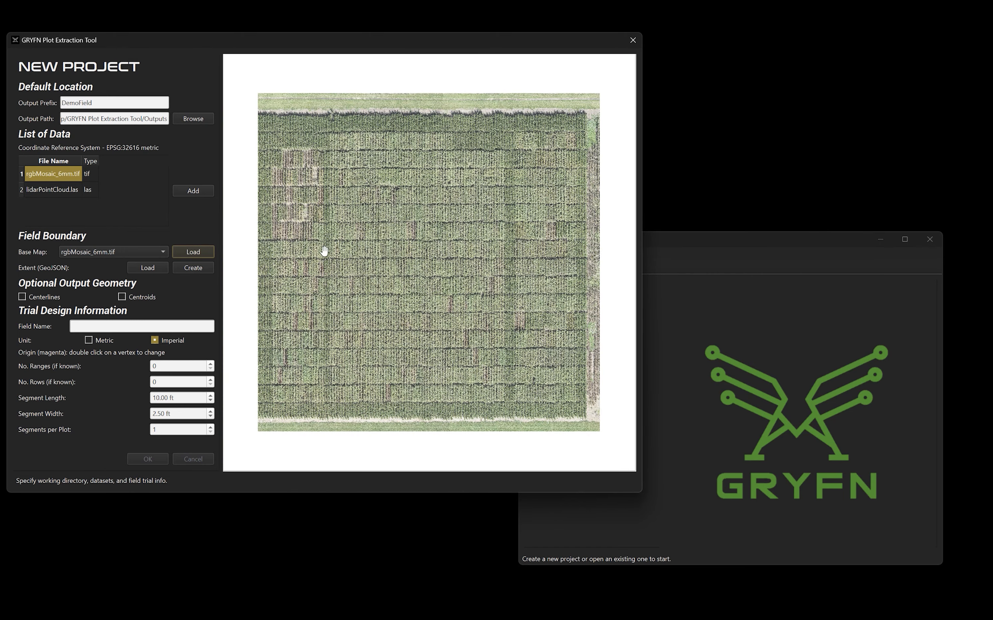
- Load lidarPointCloud.las as the base map with X and Y rasterization cell sizes of 0.10
click(129, 252)
click(128, 264)
click(191, 255)
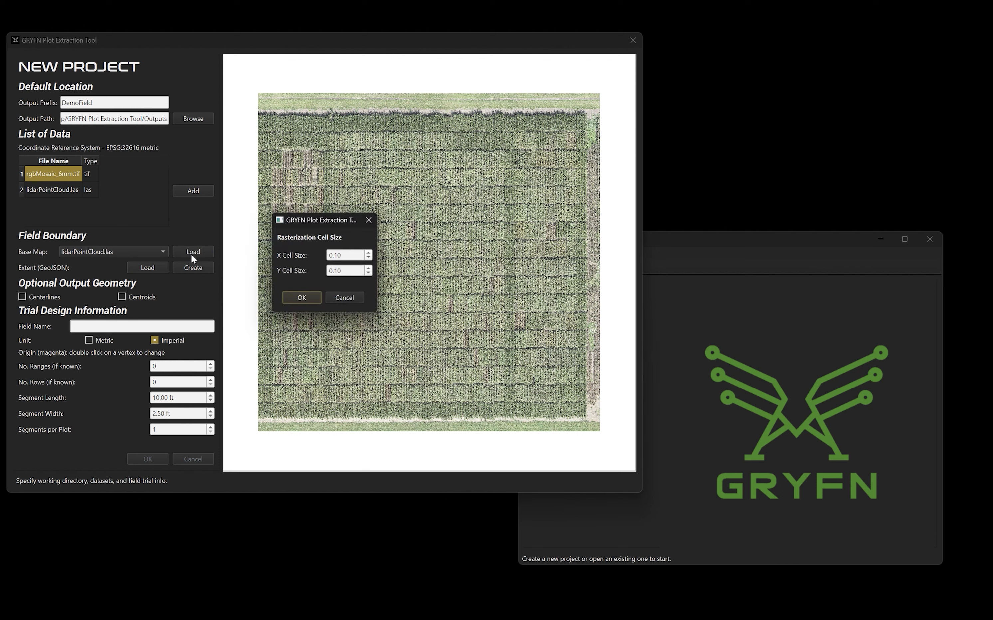
click(304, 298)
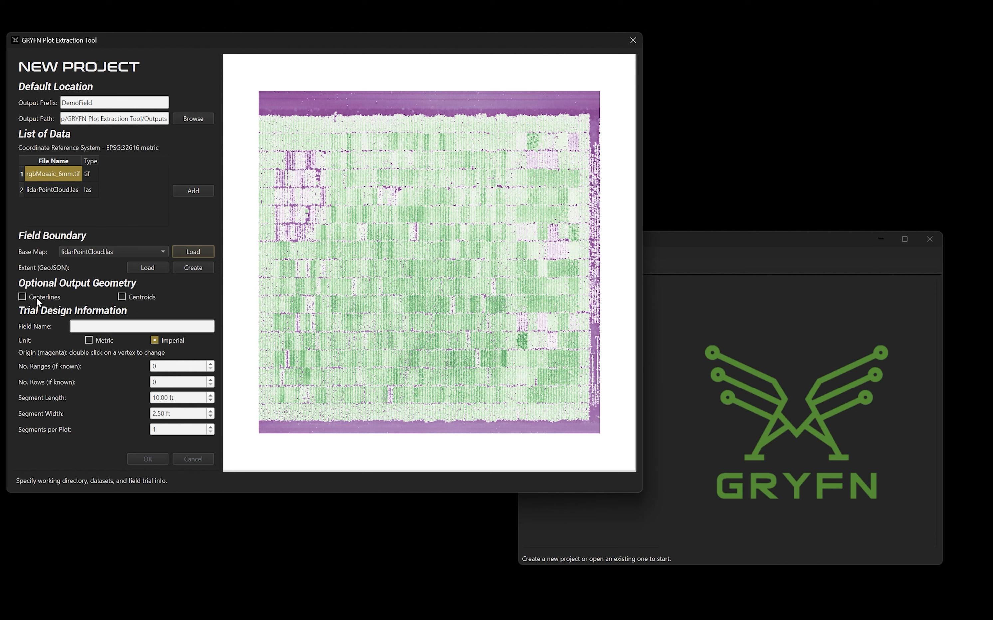
- Enable the centerlines and centroids outputs and name the field LateSeasonMaize
click(23, 297)
click(106, 327)
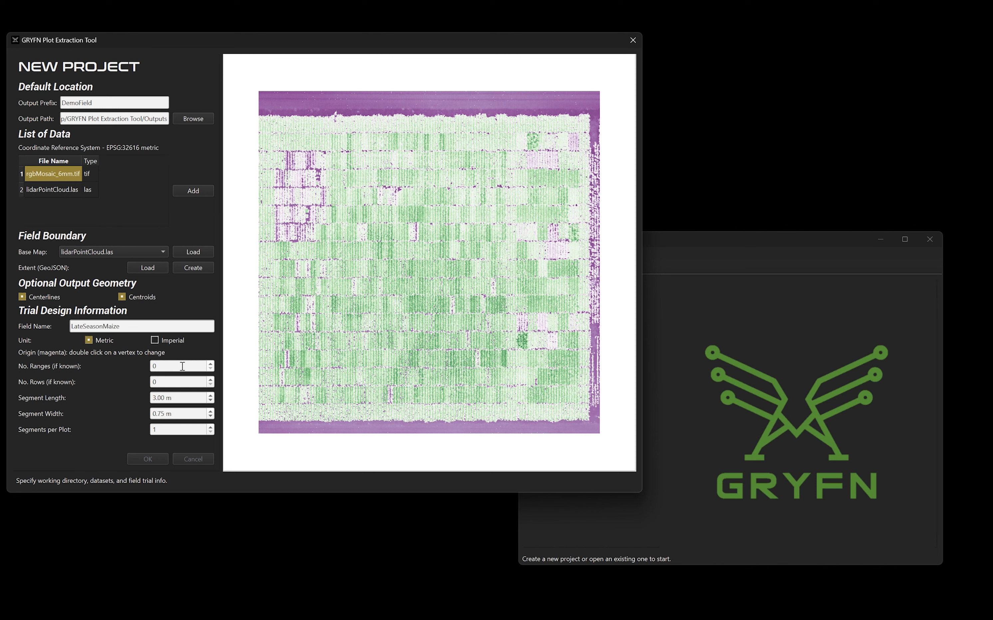
- Define the trial design in metric units: 15 ranges, 11 rows, 5.00 m segment length, 0.76 m segment width and 2 segments per plot
drag(183, 366, 139, 363)
text(15)
key(Tab)
text(11)
key(Tab)
text(5)
click(164, 414)
click(212, 426)
click(211, 427)
- Create a narrow field boundary around the strip of plots along the field's right edge, origin at its upper-left corner, and confirm the new project
click(201, 271)
drag(516, 176, 581, 130)
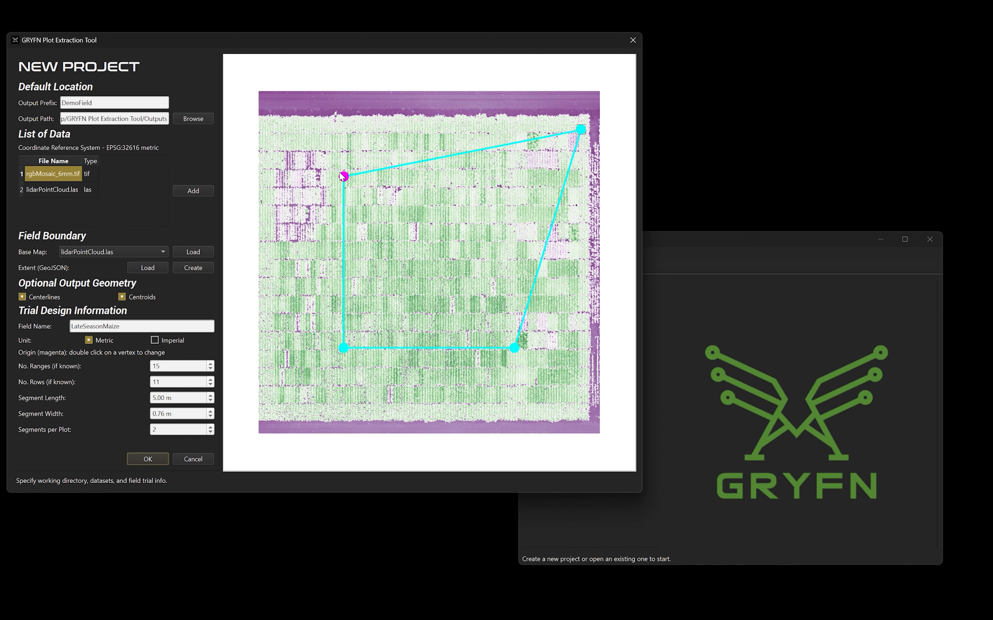
drag(343, 177, 525, 136)
drag(515, 348, 579, 409)
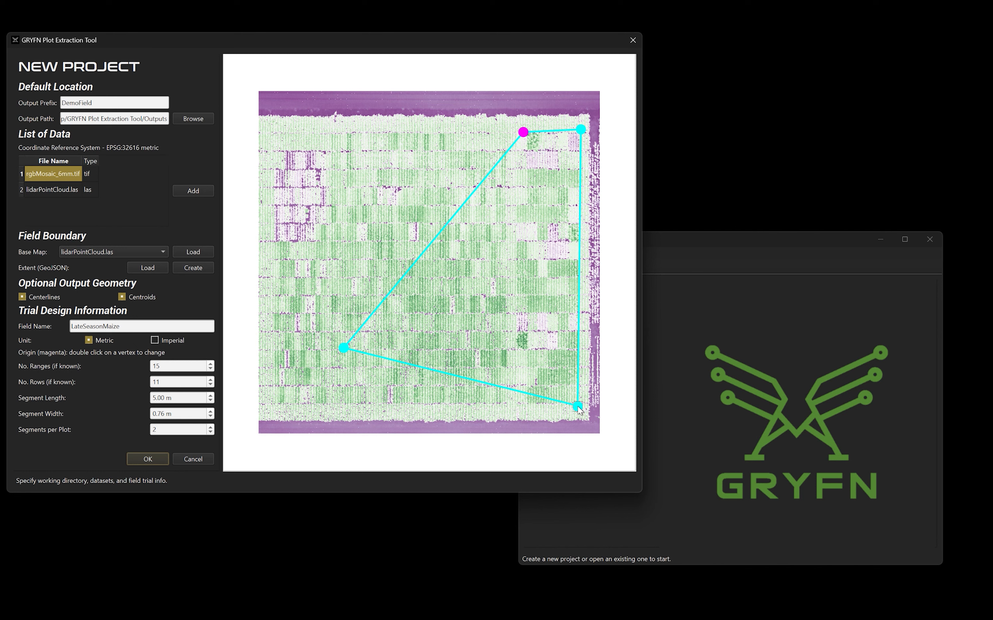
drag(344, 349, 528, 409)
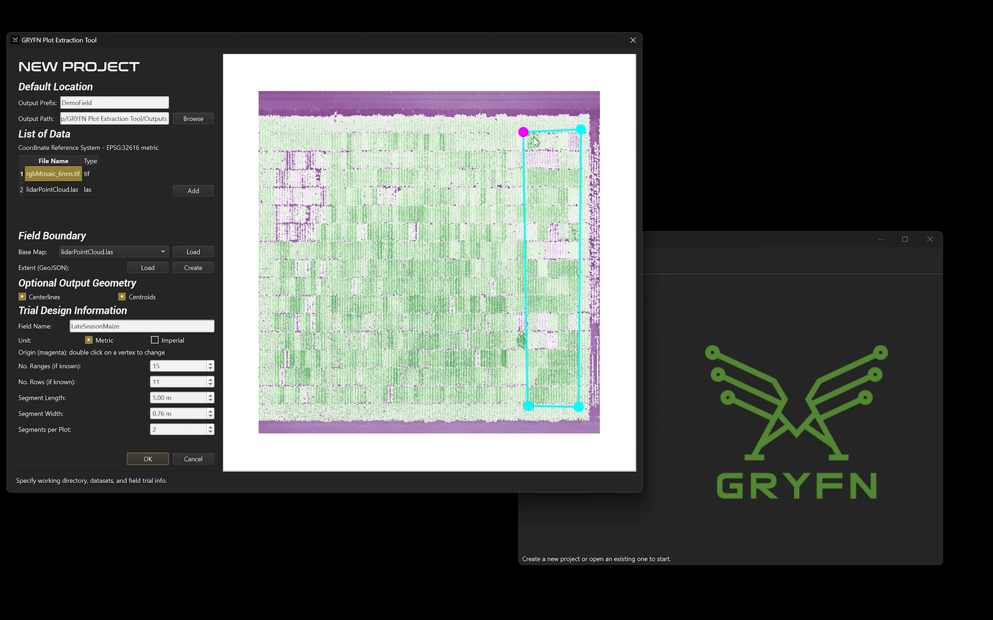
drag(523, 132, 527, 131)
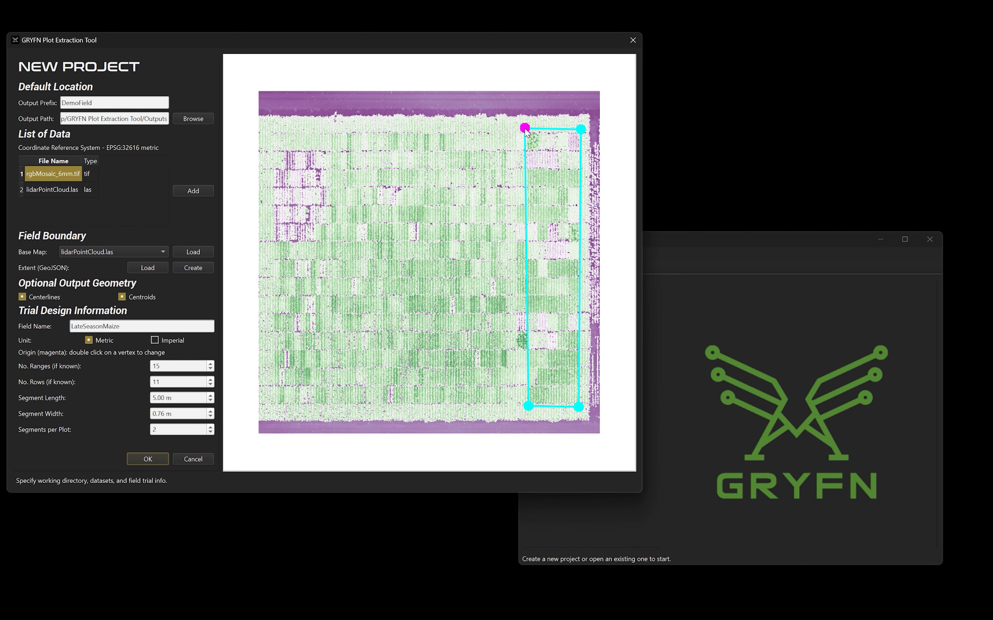
click(148, 459)
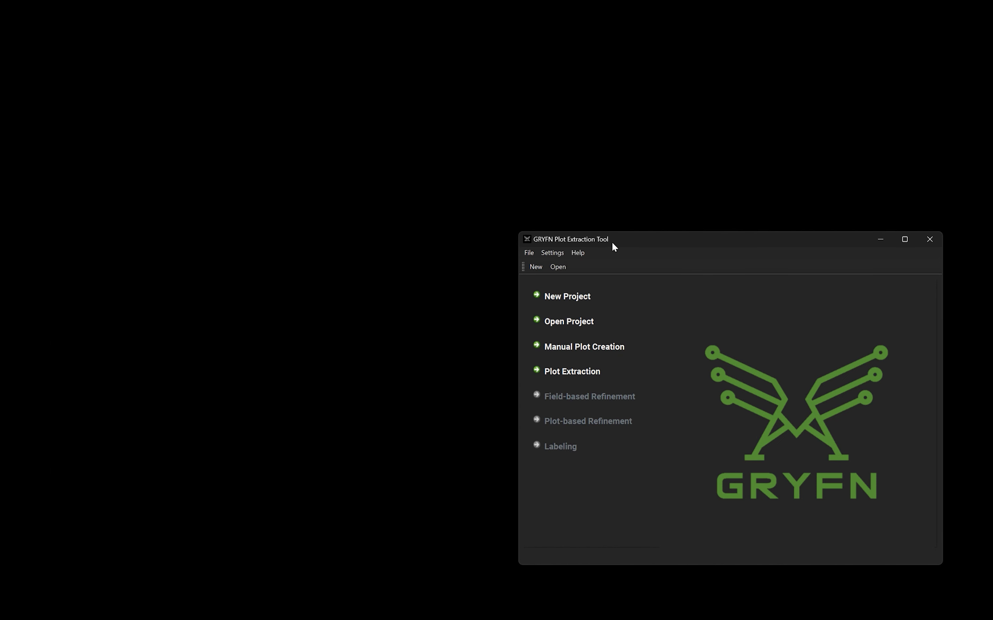
- Start Plot Extraction and load lidarPointCloud.las with X and Y cell sizes of 0.10
click(577, 372)
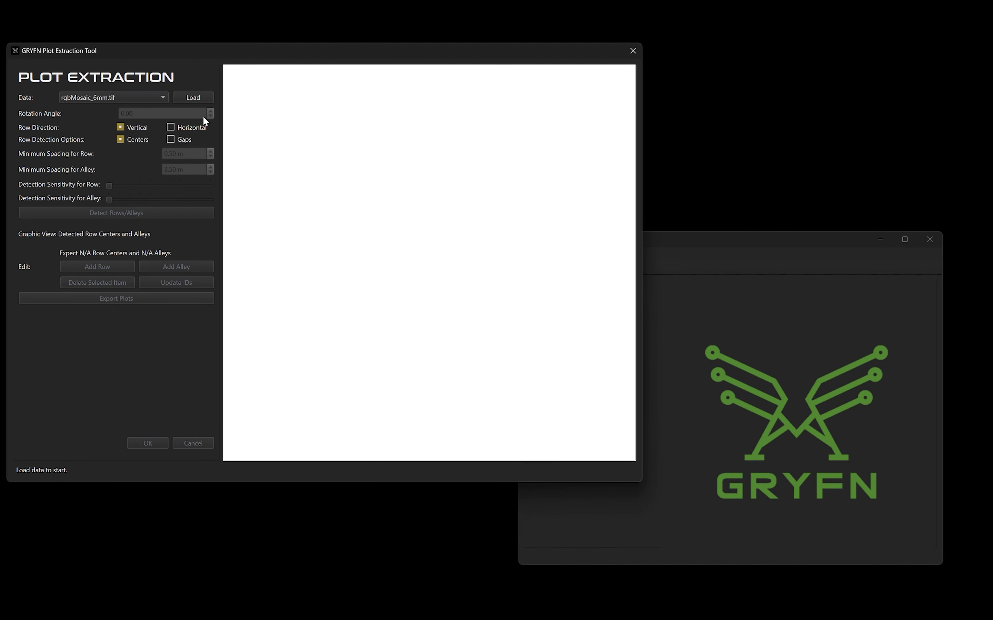
click(126, 97)
click(124, 109)
click(203, 99)
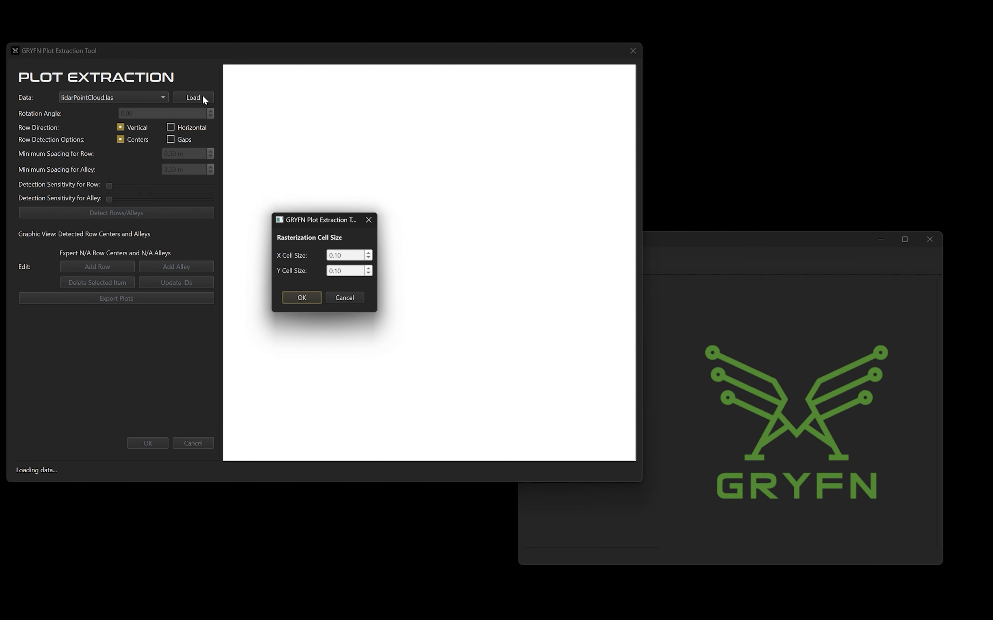
click(302, 297)
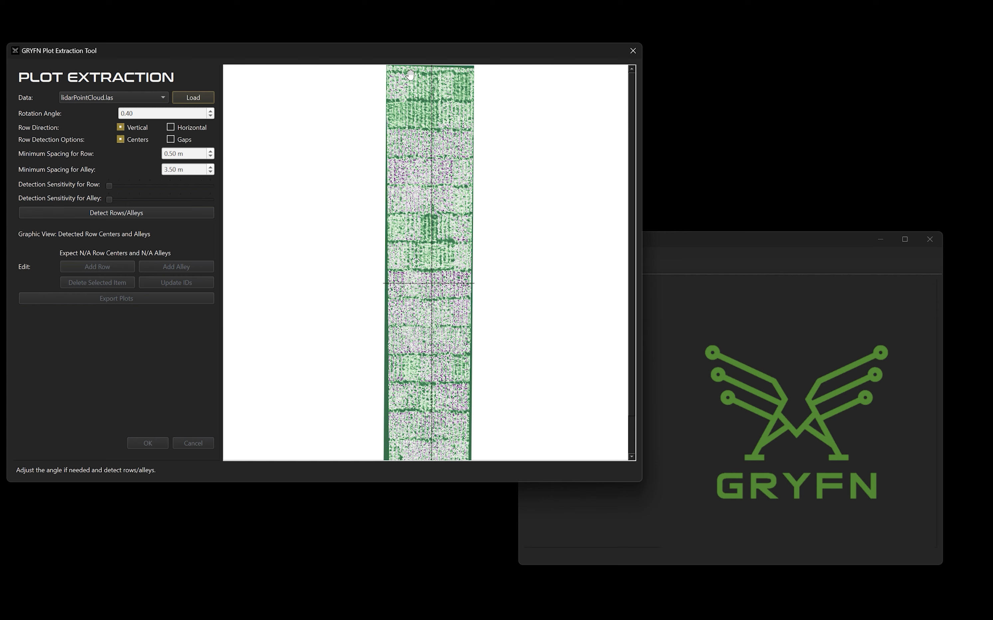
- Check the point cloud's row alignment and detect the vertical row centers and alleys
scroll(412, 296, down, 3)
scroll(413, 296, up, 5)
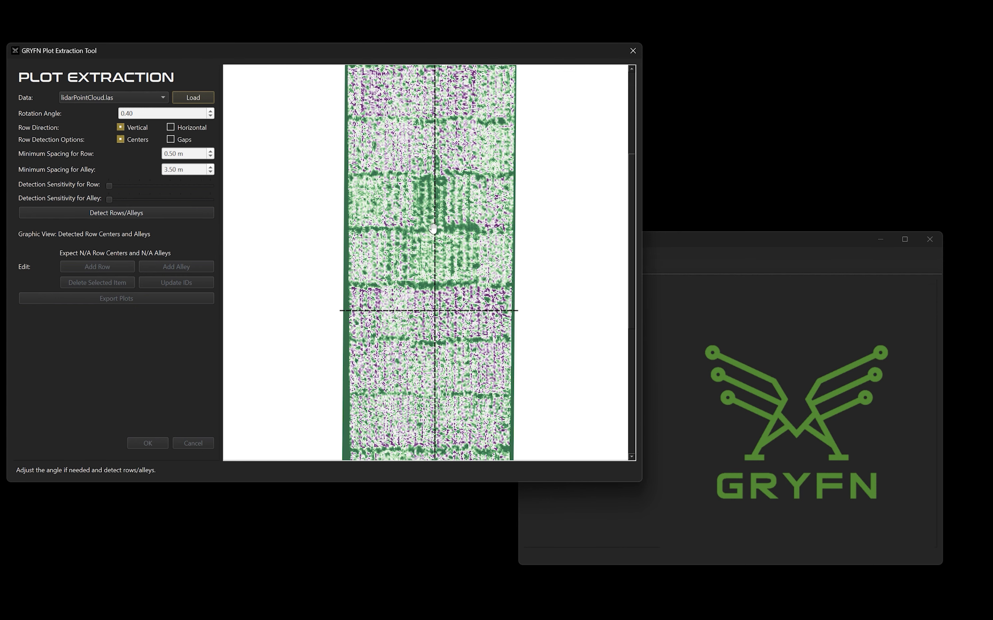
scroll(433, 227, down, 3)
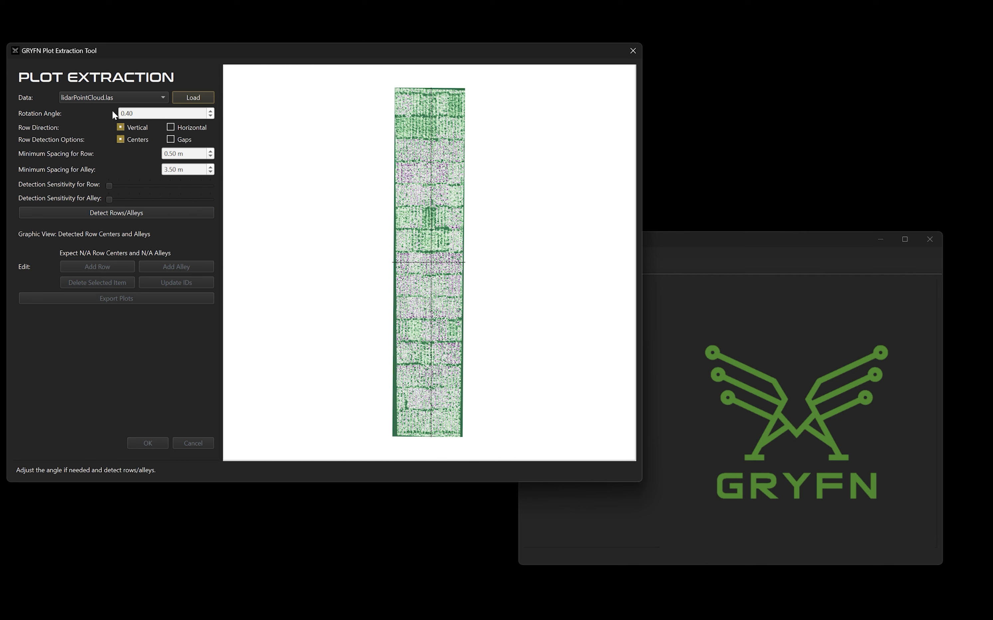
click(110, 212)
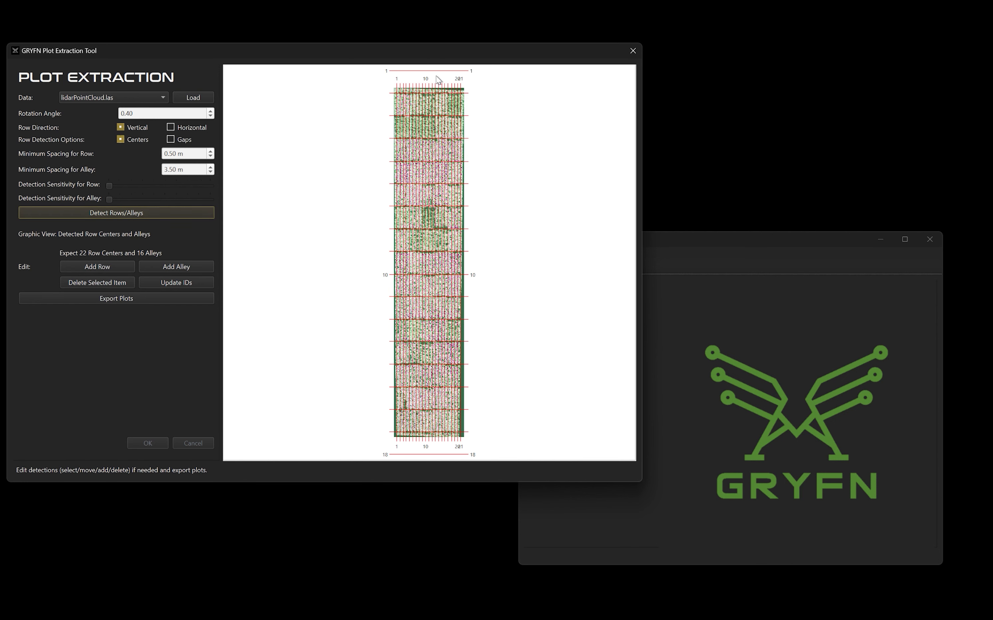
- Delete the two extra alley lines lying outside the field, above its upper end and below its lower end
click(460, 72)
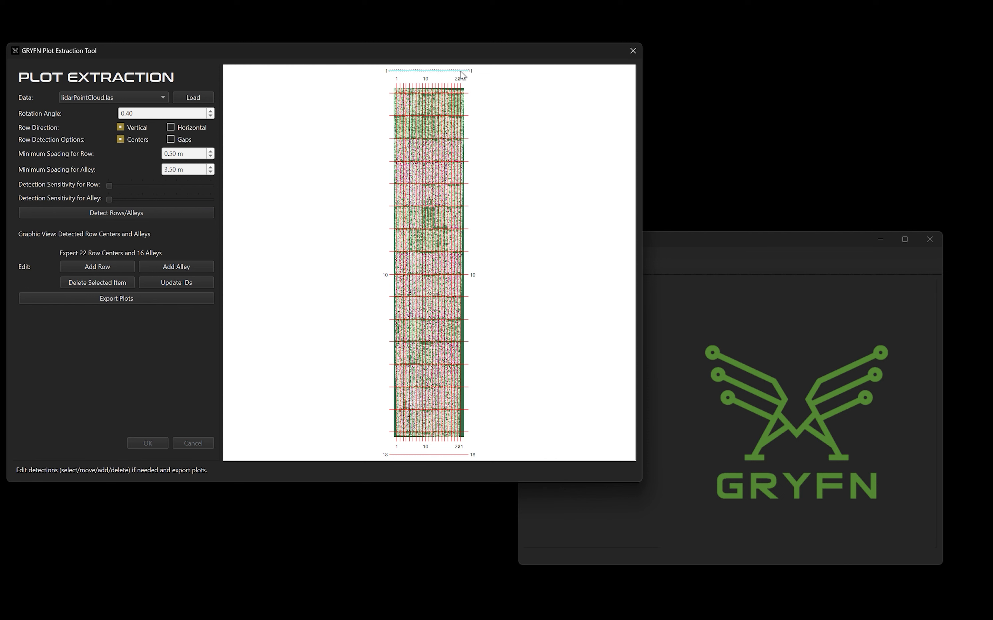
click(115, 286)
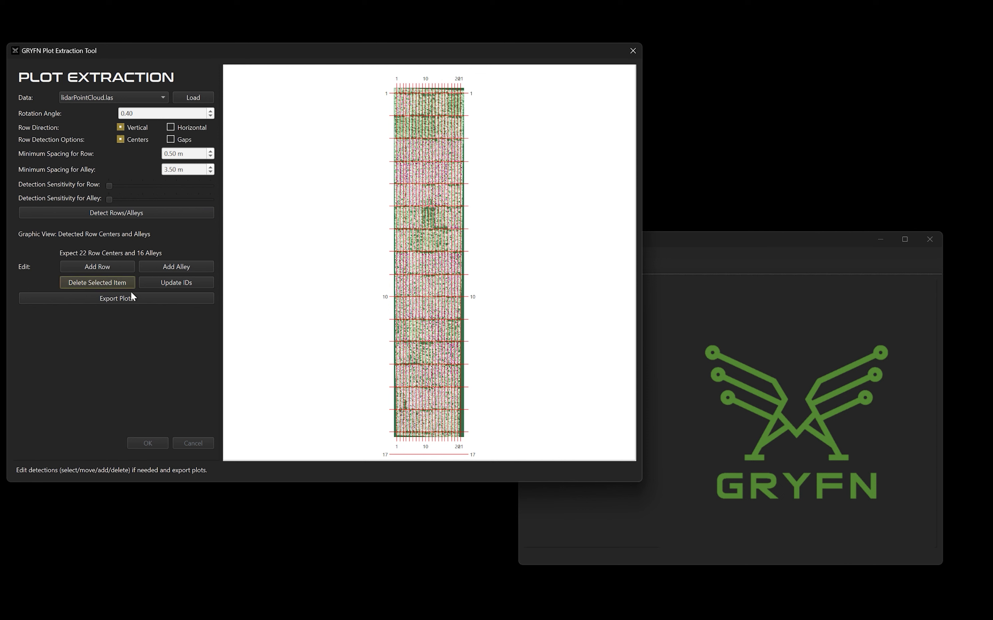
click(425, 455)
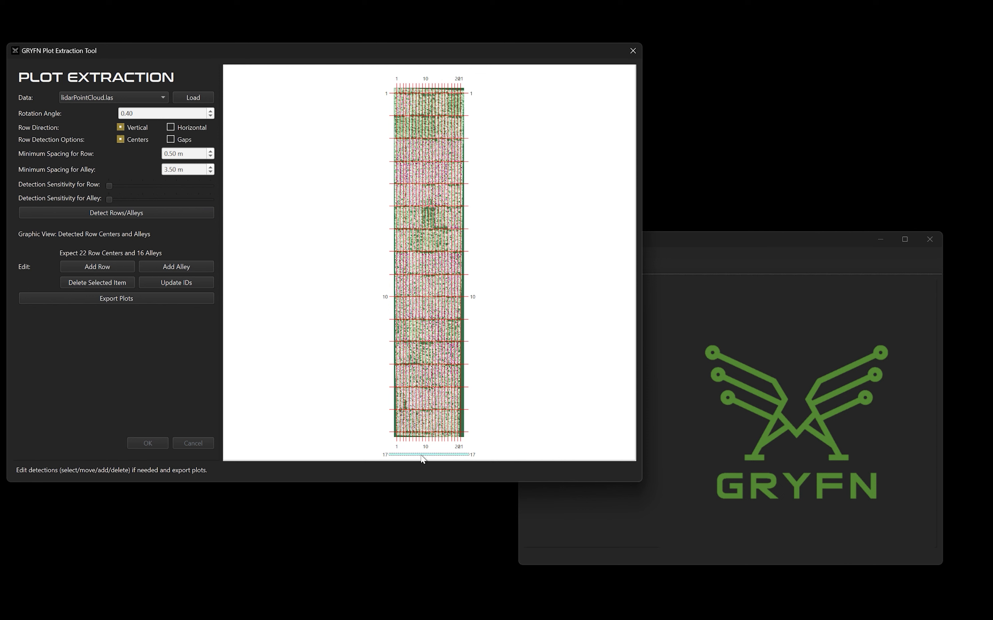
click(102, 284)
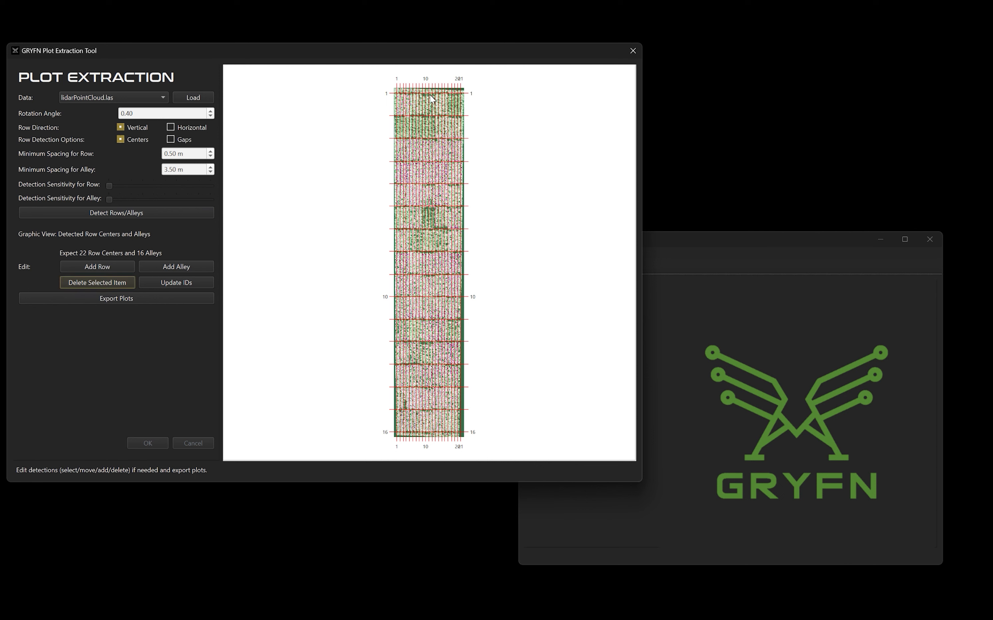
- Export the plots and finish the plot extraction
click(112, 296)
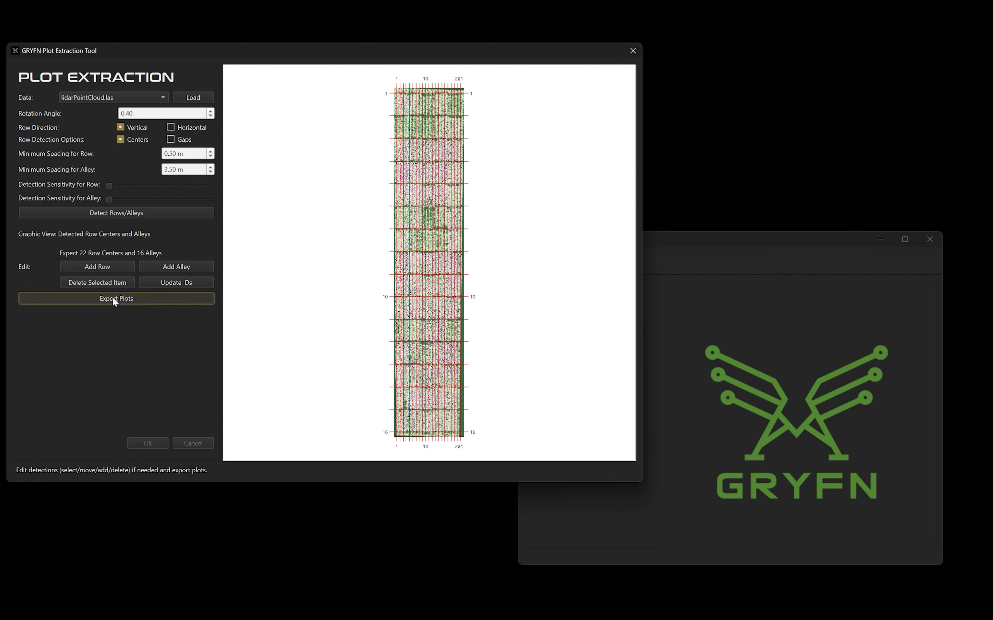
click(150, 443)
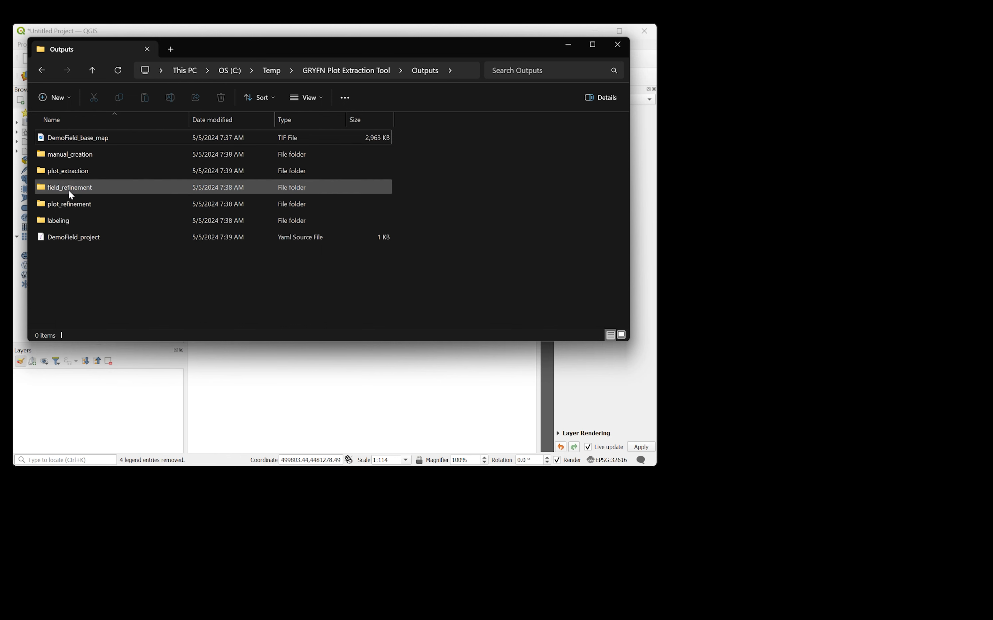
- Add the DemoField centerlines, centroids, plots_as-designed and plots_as-detected GeoJSON files from the plot_extraction output folder to the QGIS project
click(72, 169)
double_click(73, 171)
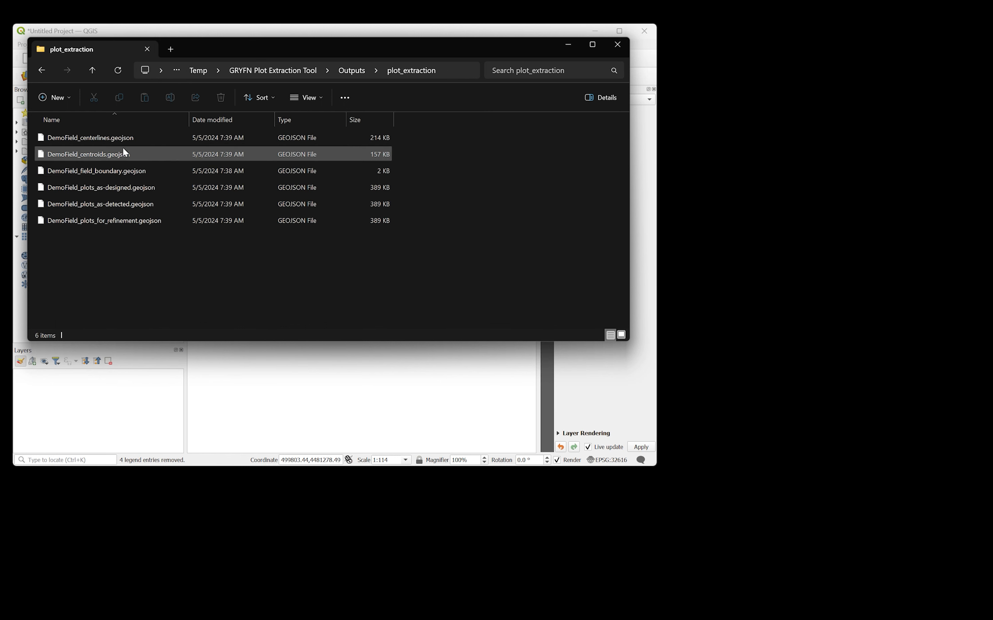
click(131, 138)
ctrl+click(112, 155)
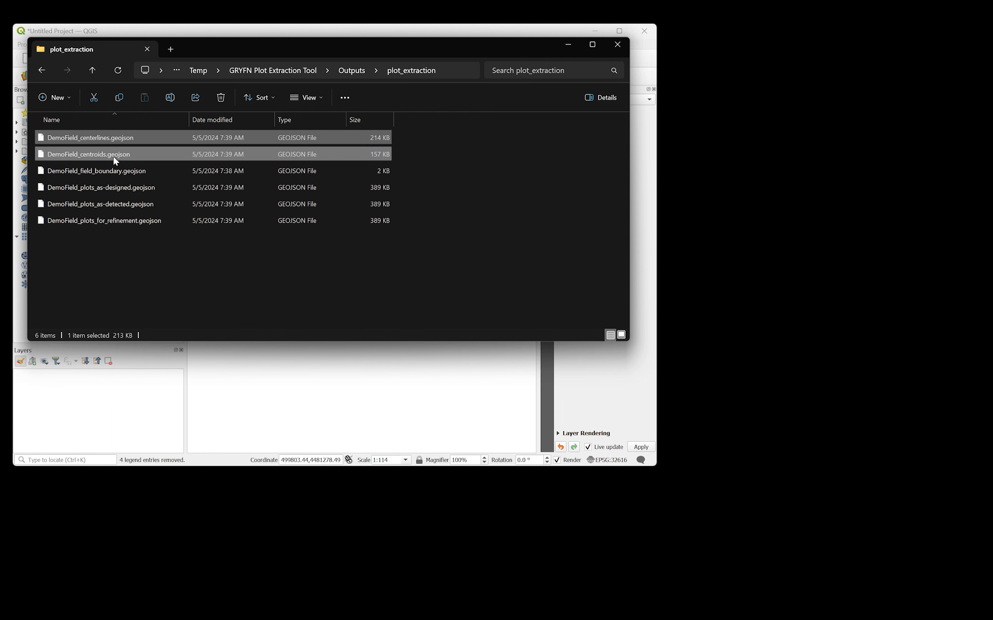
ctrl+click(135, 188)
ctrl+click(103, 204)
drag(103, 207, 350, 381)
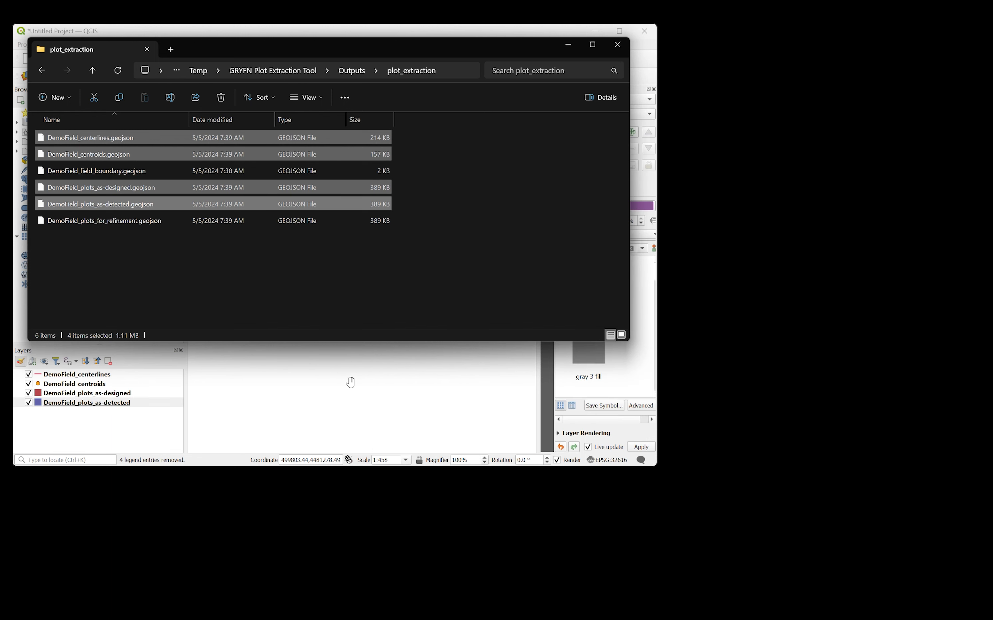
- Switch to QGIS and toggle the DemoField layers to examine centerlines, centroids and as-designed plots, leaving only the as-detected plots shown
click(385, 34)
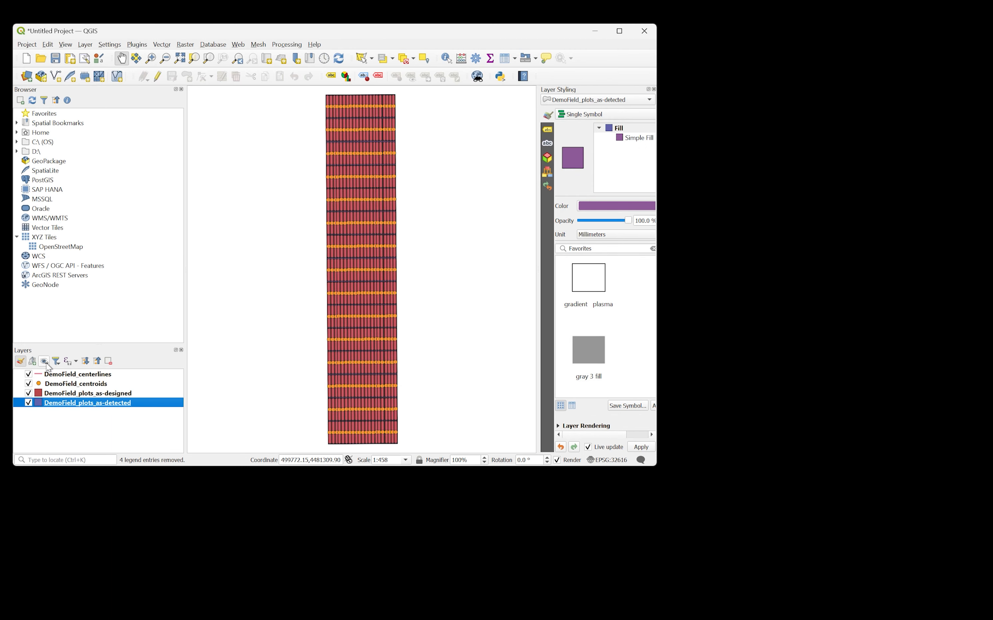
click(28, 393)
click(28, 403)
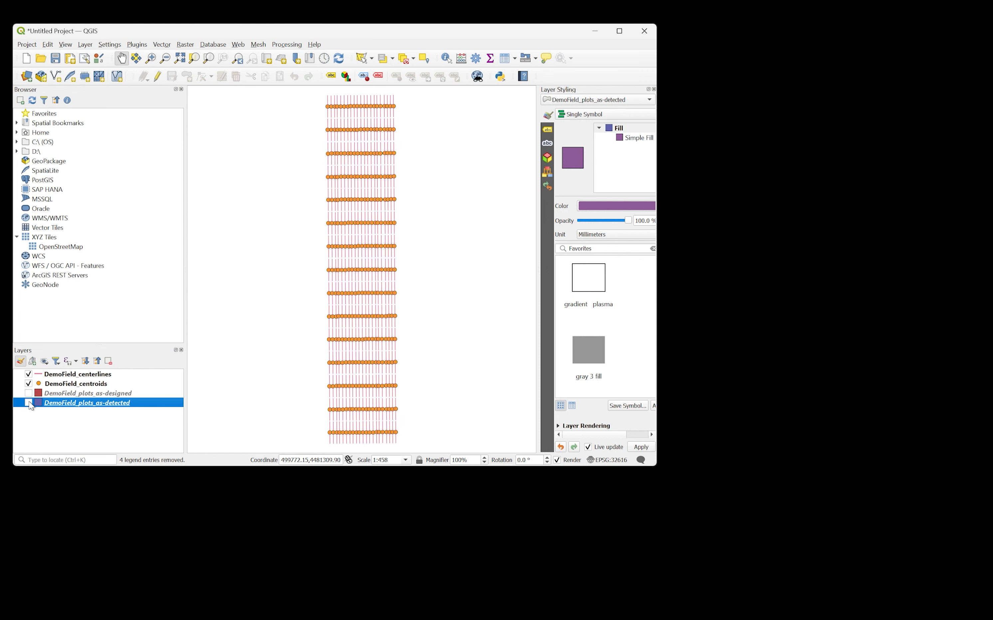
click(28, 374)
click(28, 384)
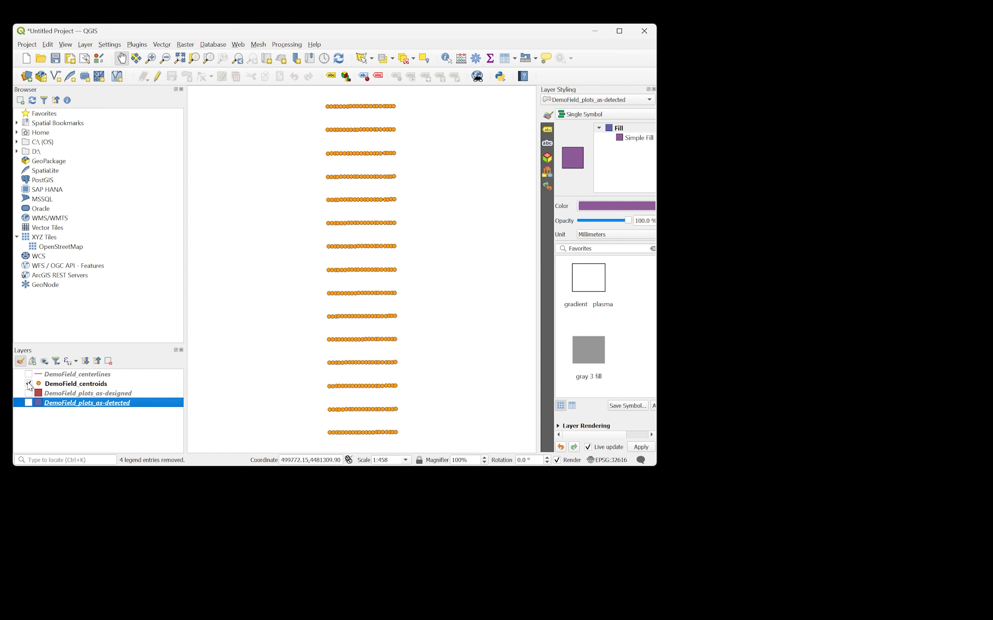
click(29, 393)
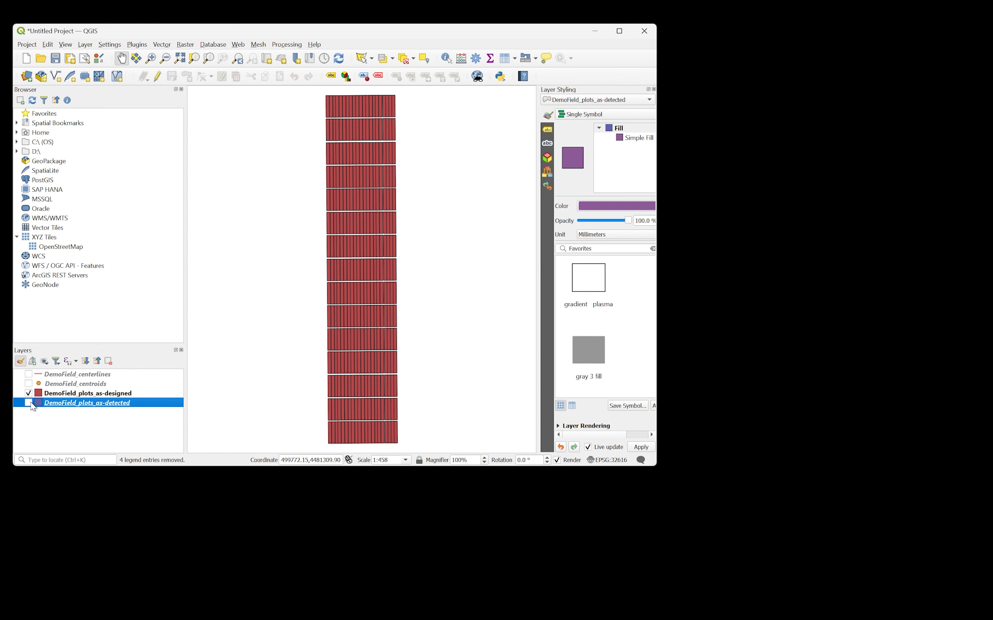
click(29, 403)
click(29, 393)
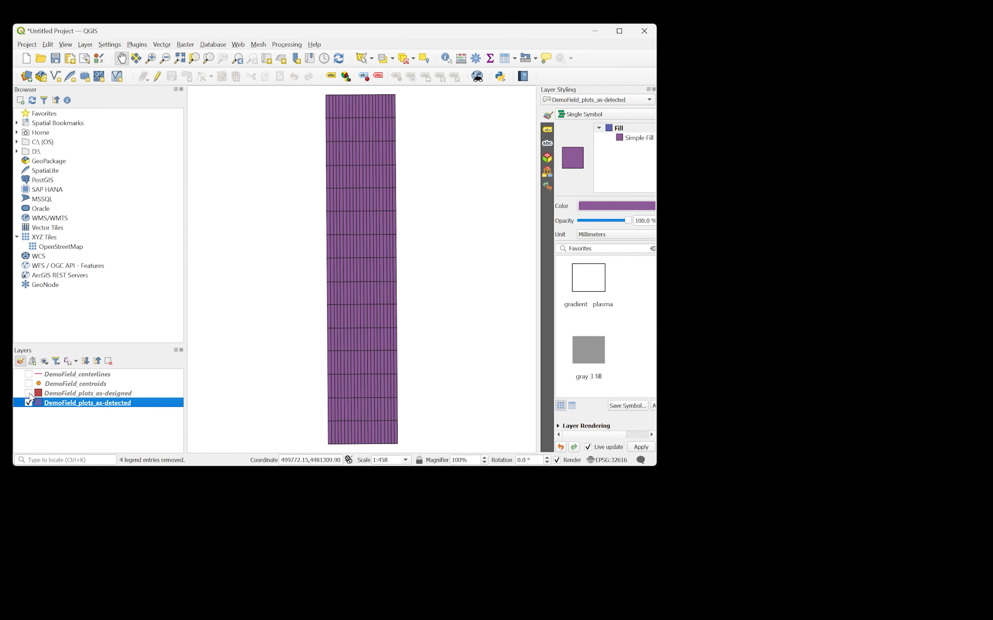
- Toggle the DemoField plots_as-designed layer over the as-detected plots to compare the two, leaving both layers shown
click(29, 393)
click(28, 393)
click(28, 393)
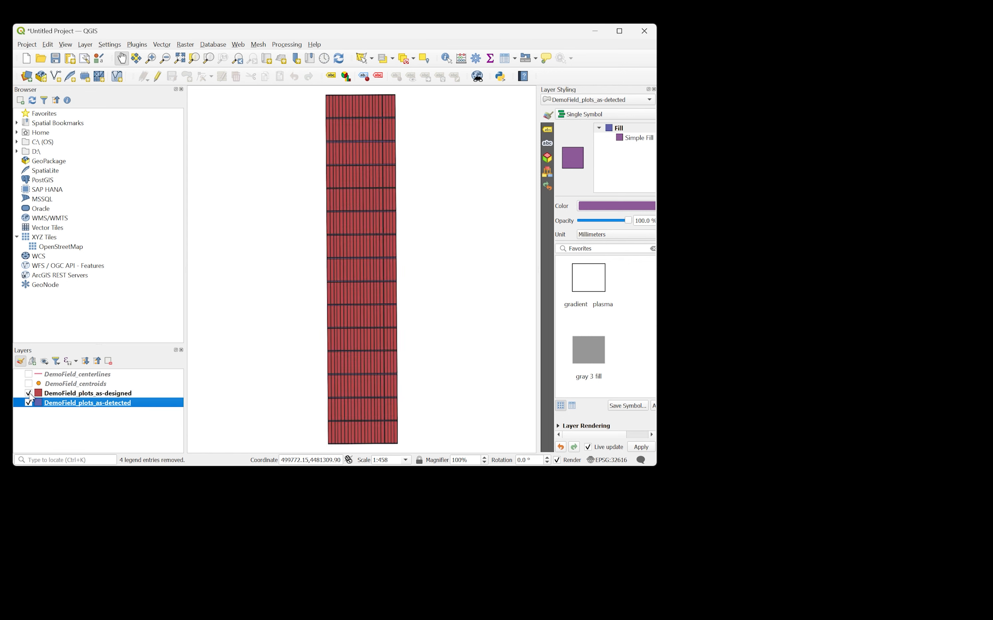
- Switch from QGIS and the plot_extraction folder back to the GRYFN Plot Extraction Tool and open its Labeling module
click(595, 30)
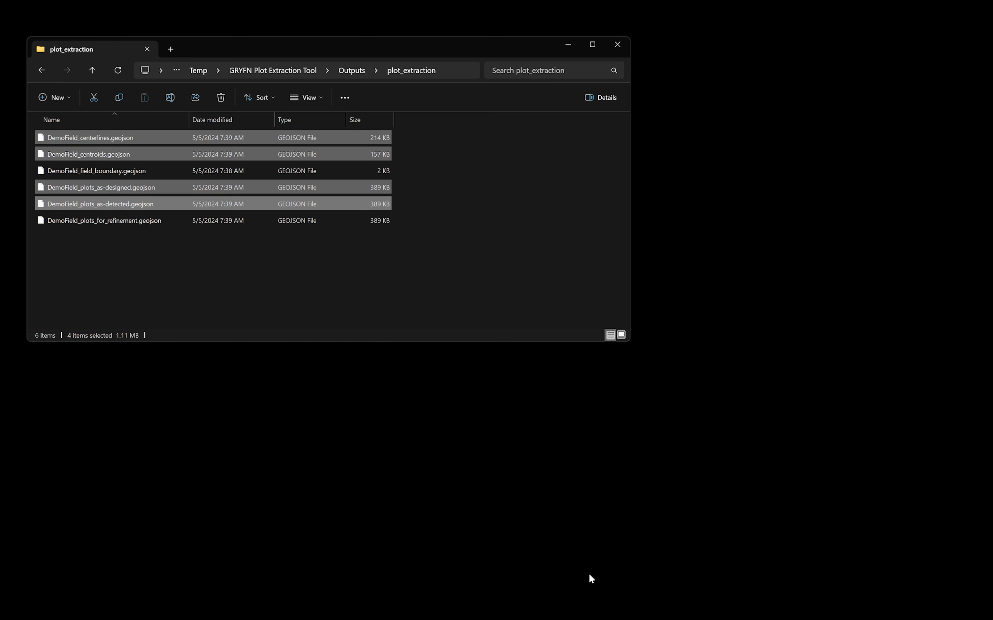
click(566, 44)
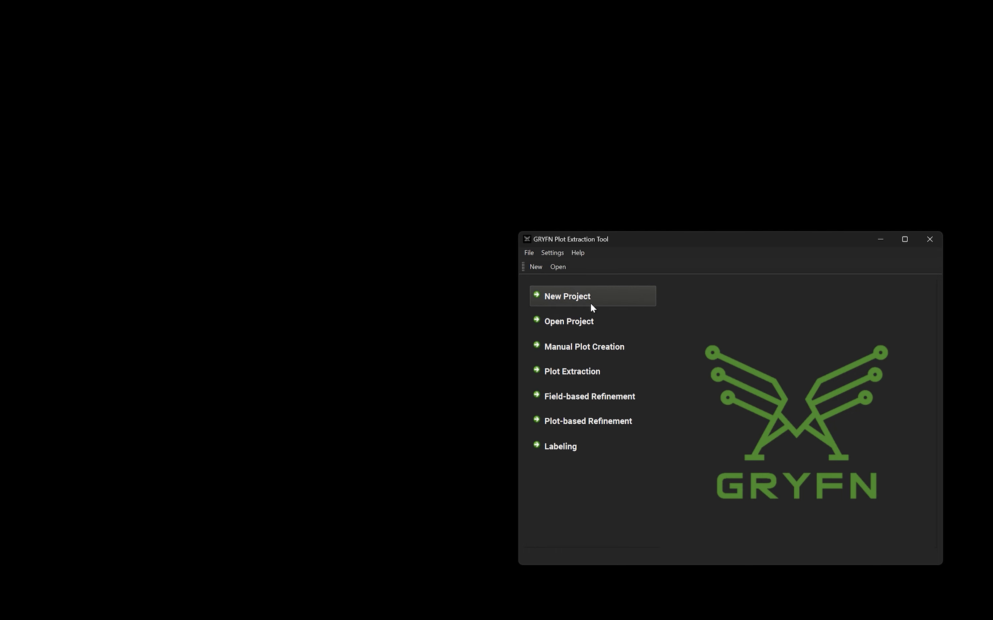
click(569, 448)
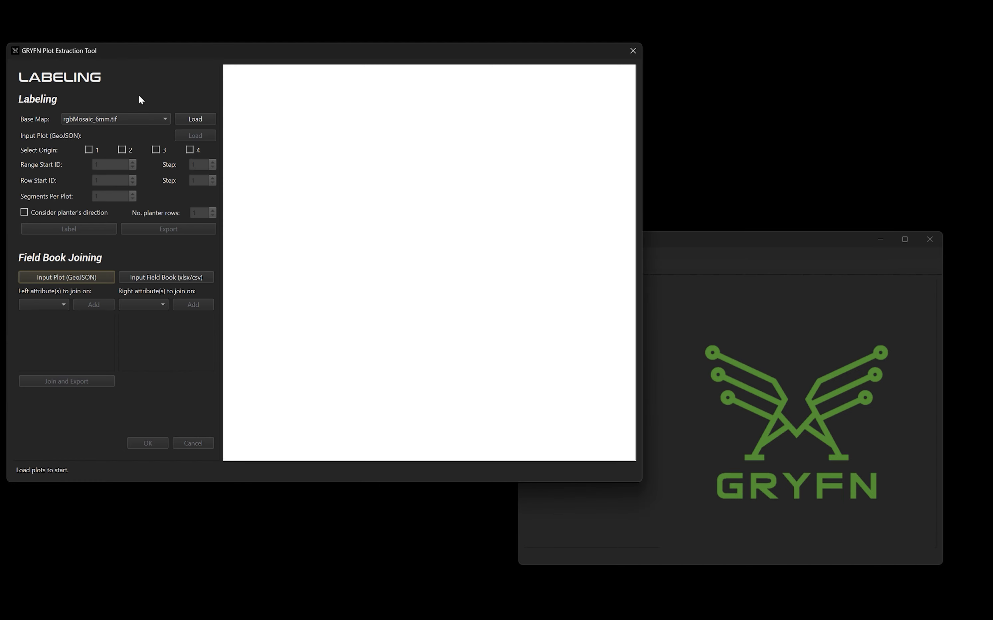
- Load lidarPointCloud.las as the base map for labeling
click(148, 115)
click(141, 130)
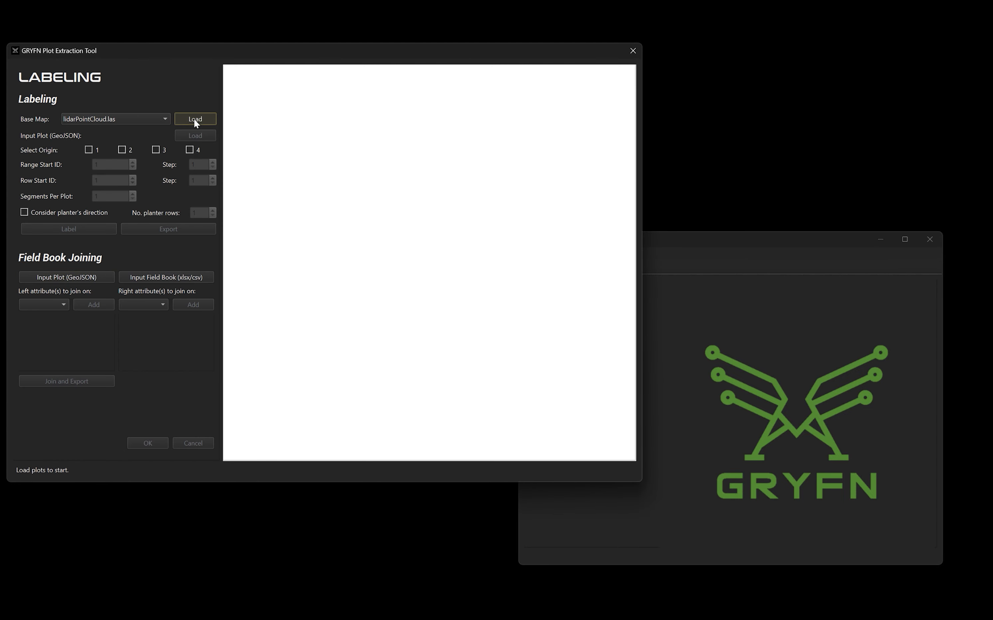
click(195, 120)
click(309, 298)
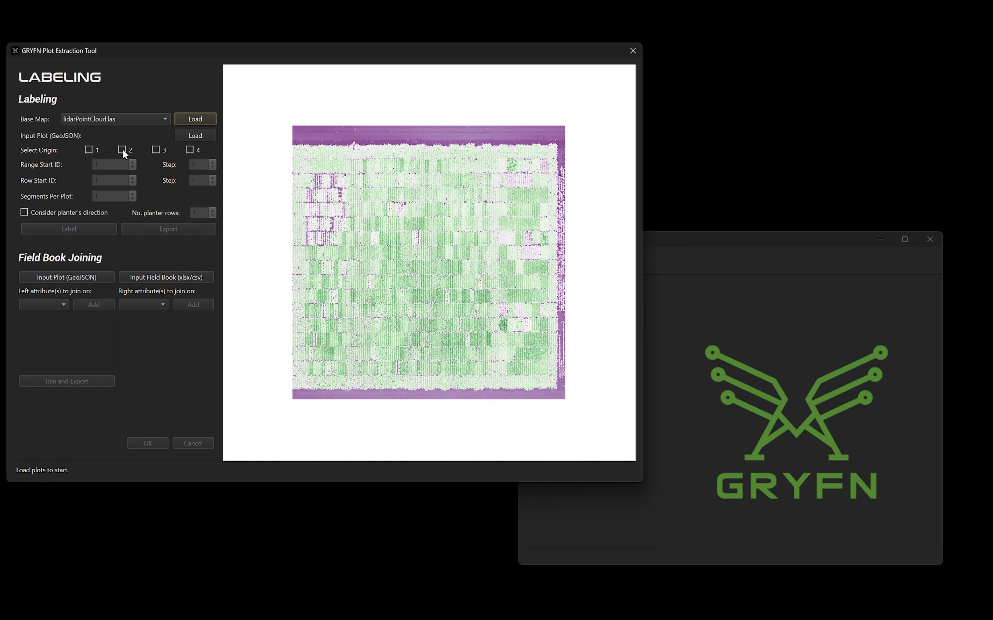
- Load DemoField_plots_as-detected.geojson from the Outputs/plot_extraction folder as the input plots for labeling
click(201, 136)
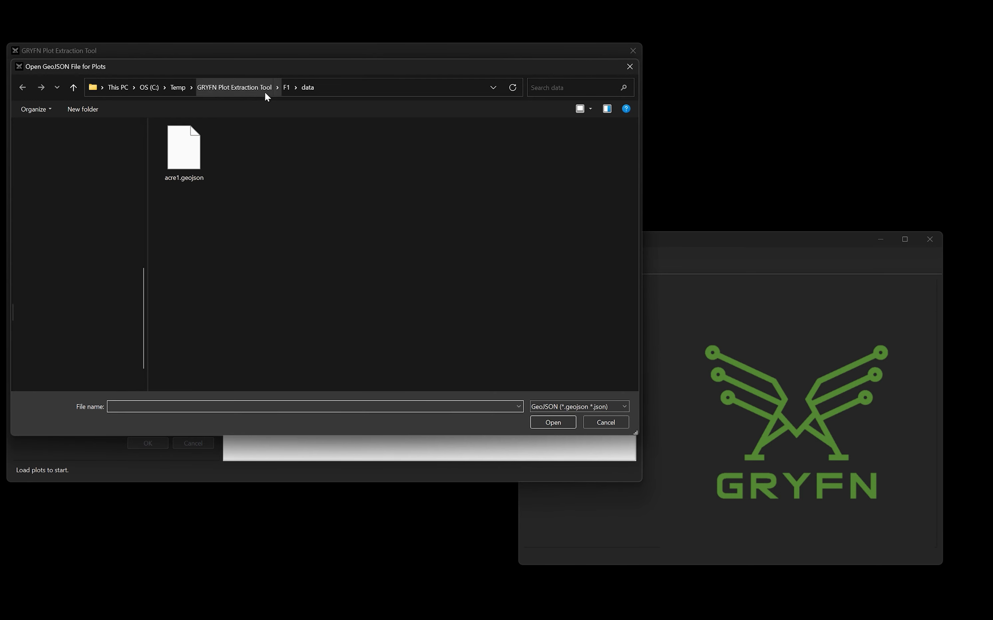
click(285, 88)
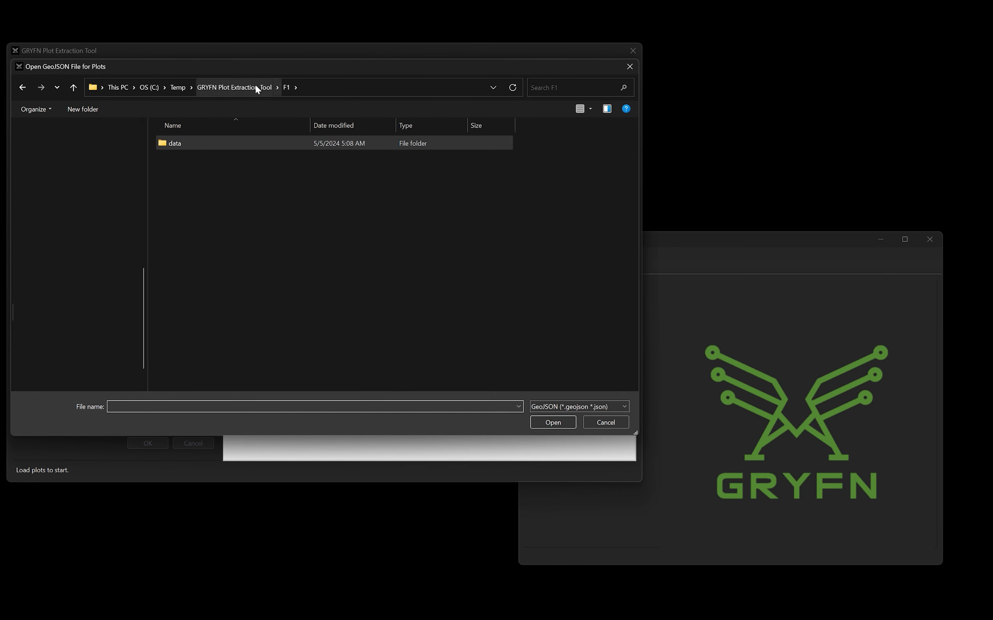
double_click(157, 245)
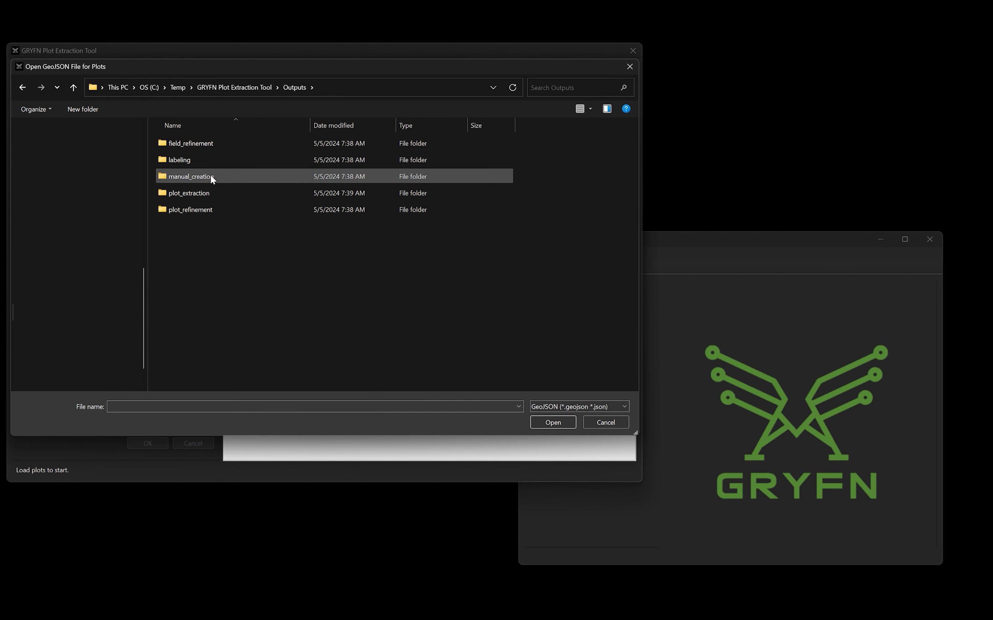
double_click(197, 189)
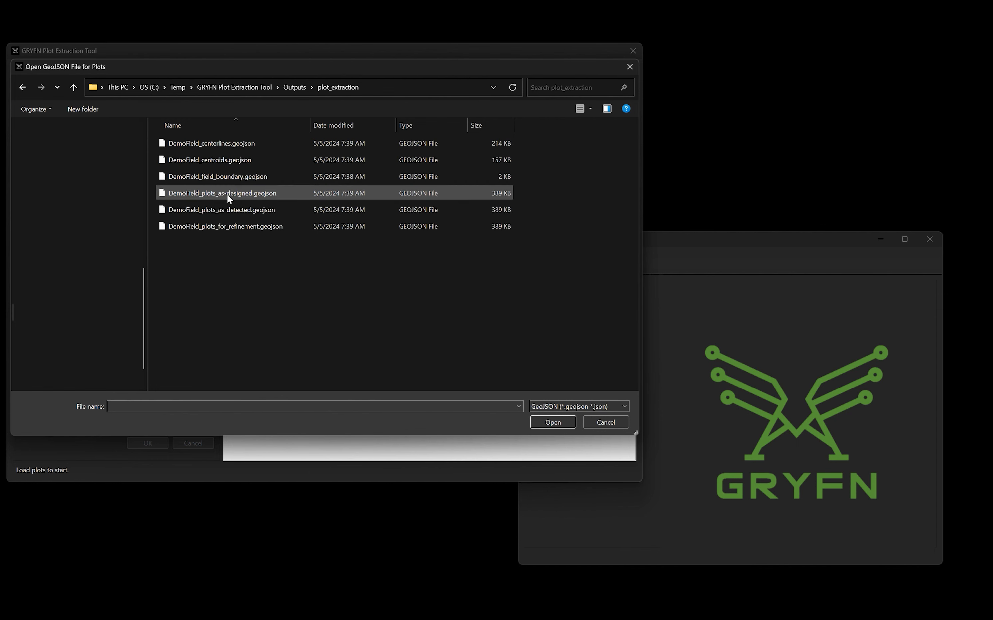
click(226, 210)
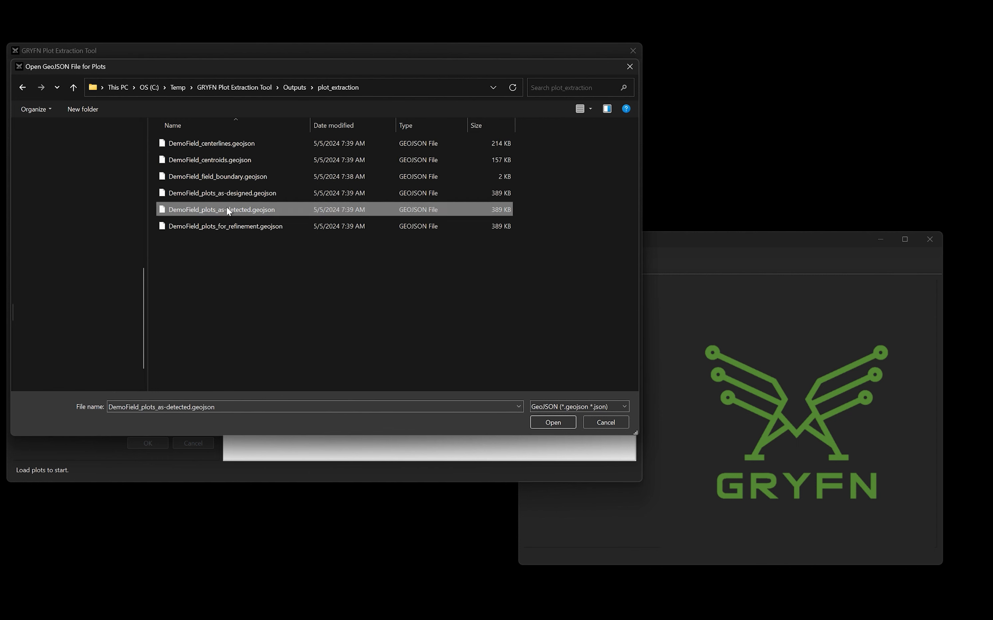
click(558, 422)
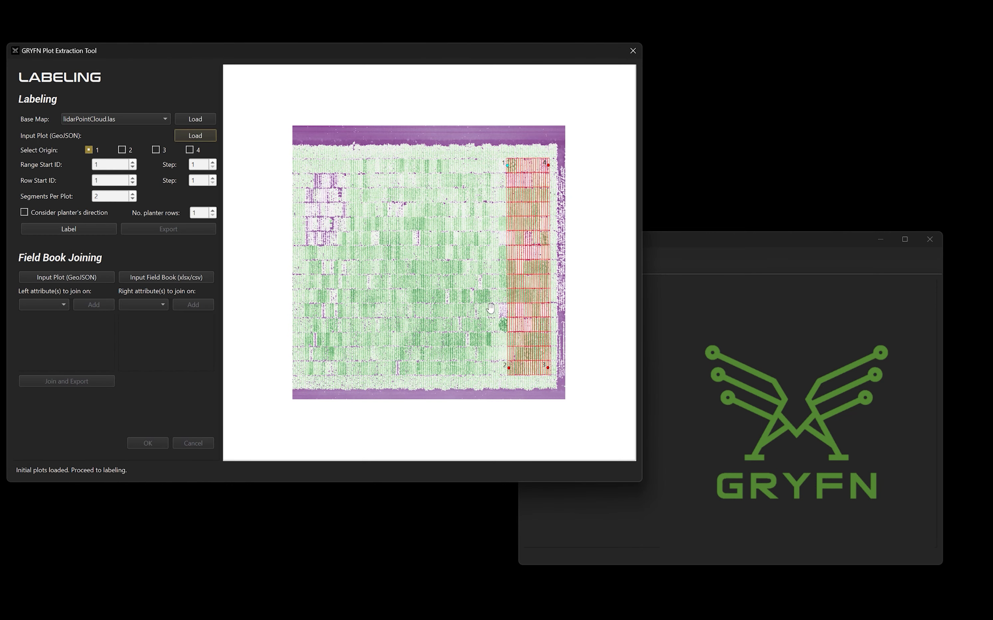
- Set the labeling origin to corner 2 and the range start ID to 2
click(123, 150)
click(132, 162)
key(Tab)
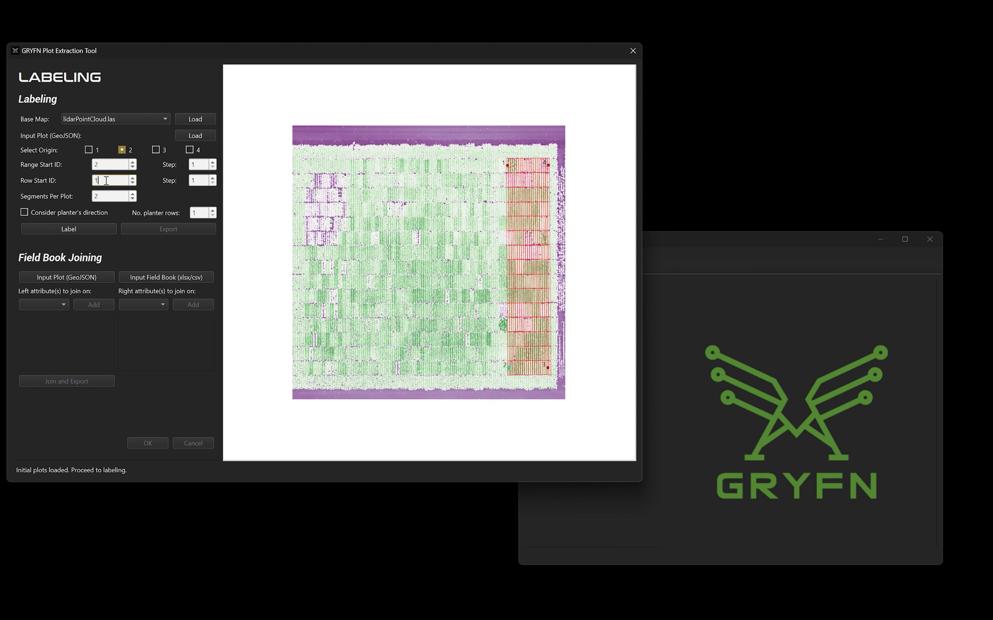